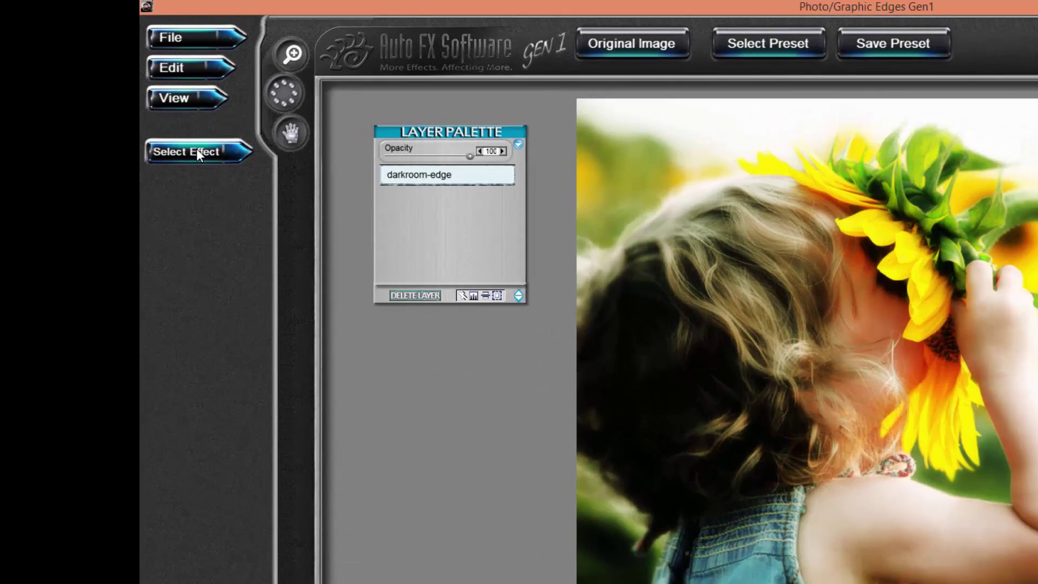
# Apply the Darkroom Edges effect so edge AF001 frames the sunflower photo in a grungy white border.
pyautogui.click(157, 146)
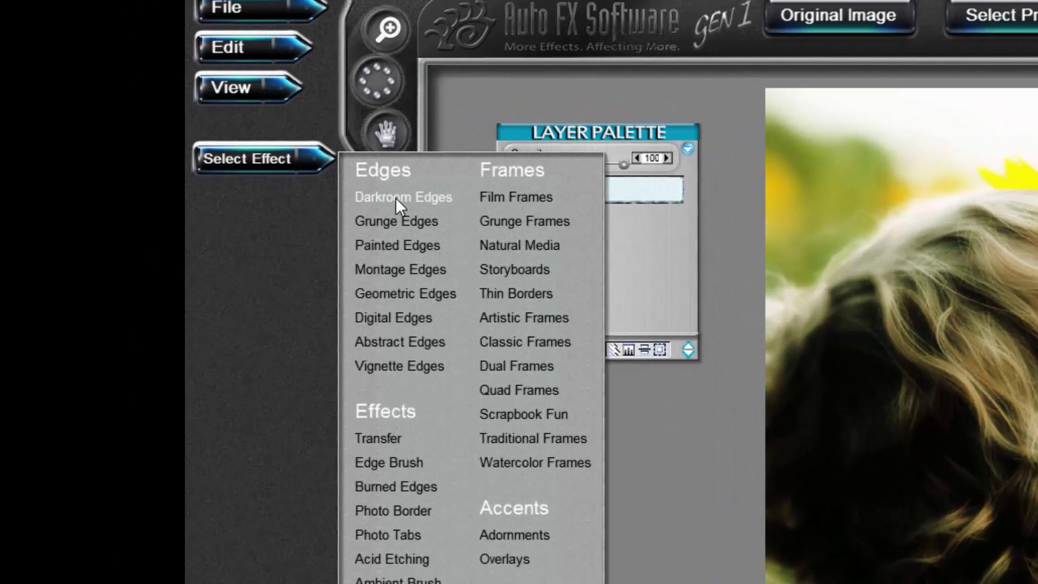
pyautogui.click(394, 197)
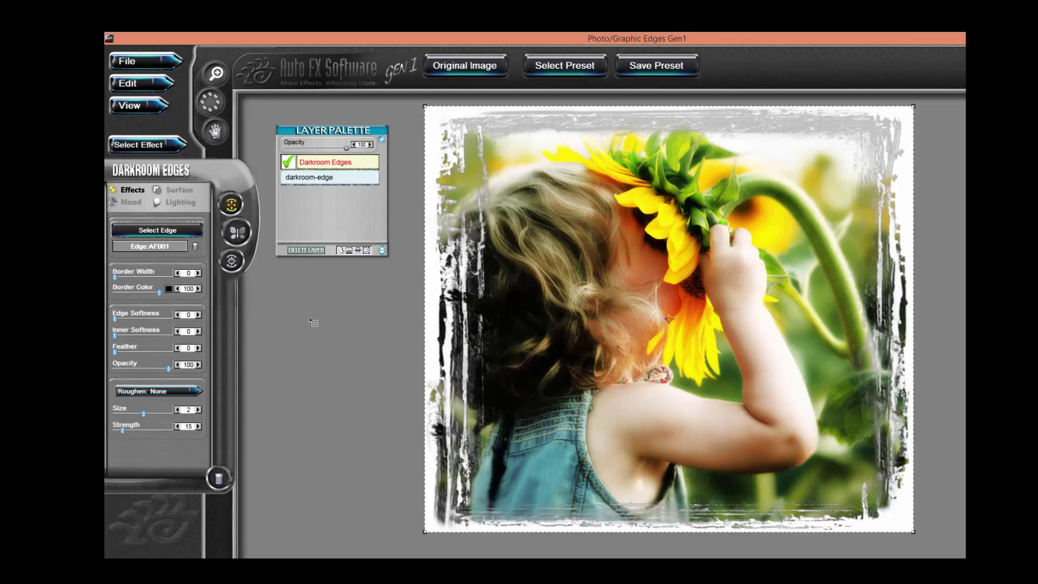
pyautogui.moveTo(326, 129); pyautogui.dragTo(326, 130)
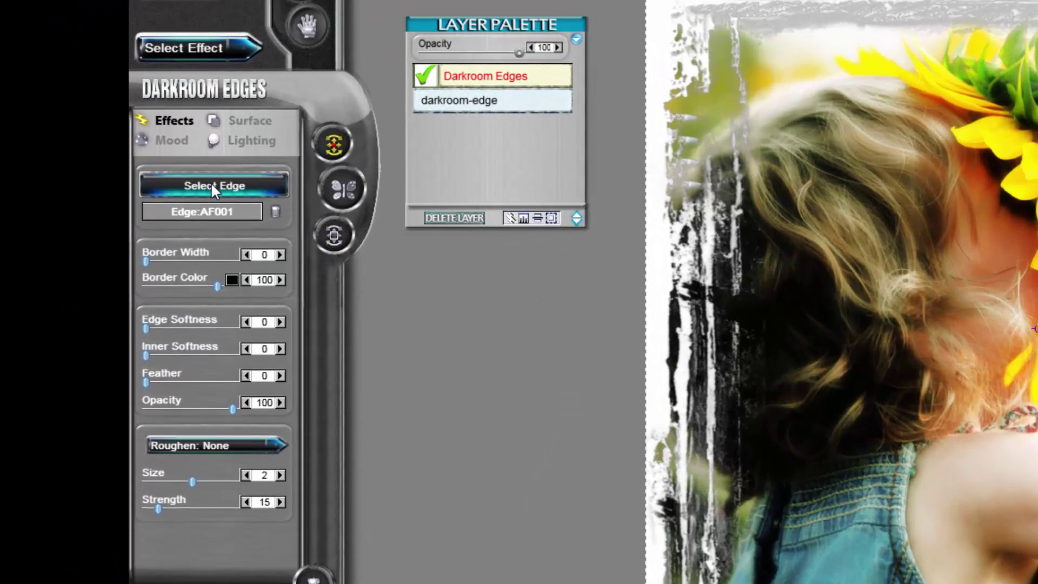
# Choose edge AF122 from the 101-150 catalog volume and apply it as a torn white border.
pyautogui.click(130, 224)
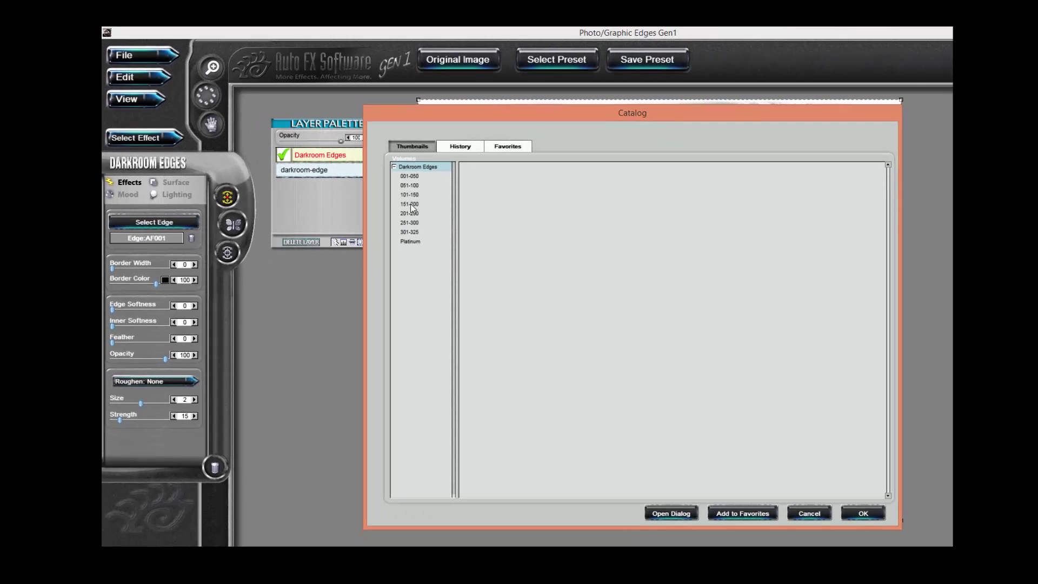
pyautogui.click(411, 204)
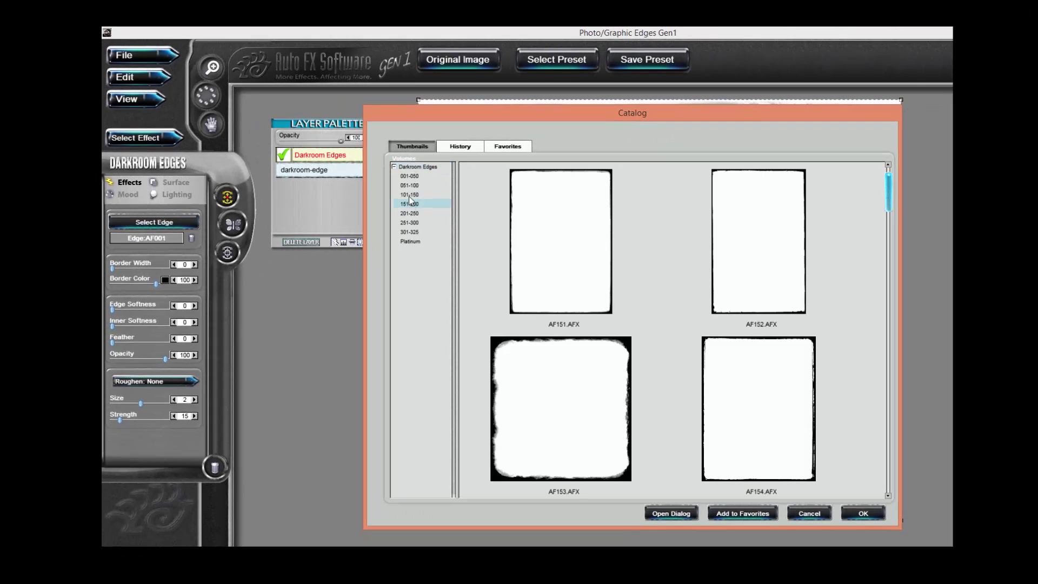
pyautogui.click(409, 194)
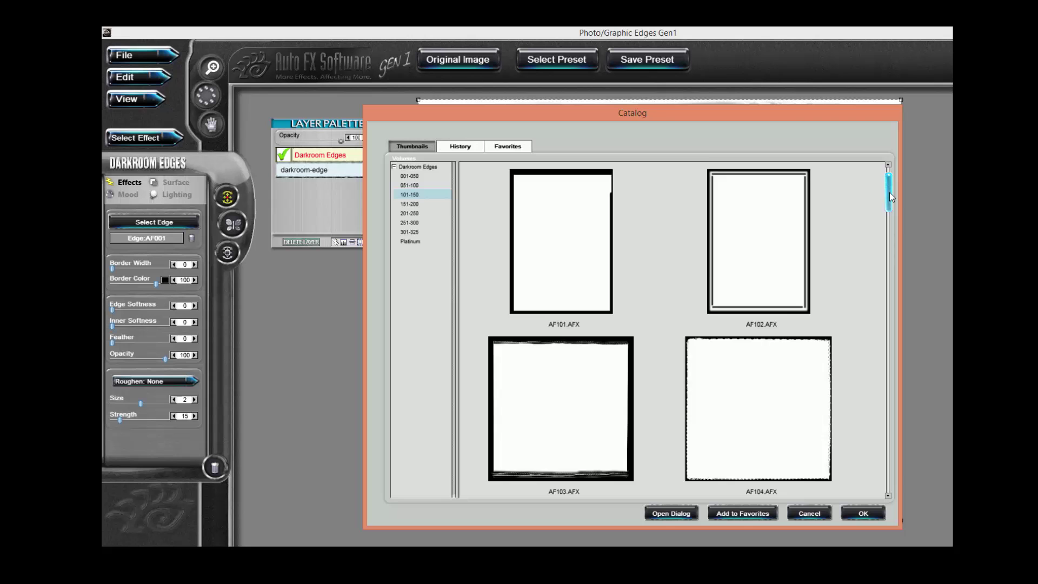
pyautogui.moveTo(890, 192); pyautogui.dragTo(899, 319)
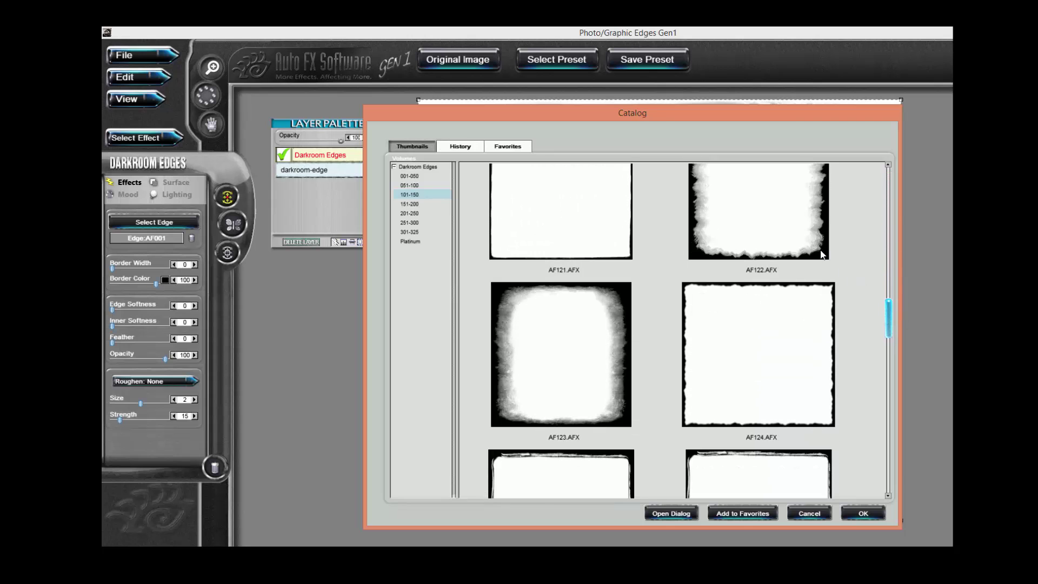
pyautogui.click(772, 224)
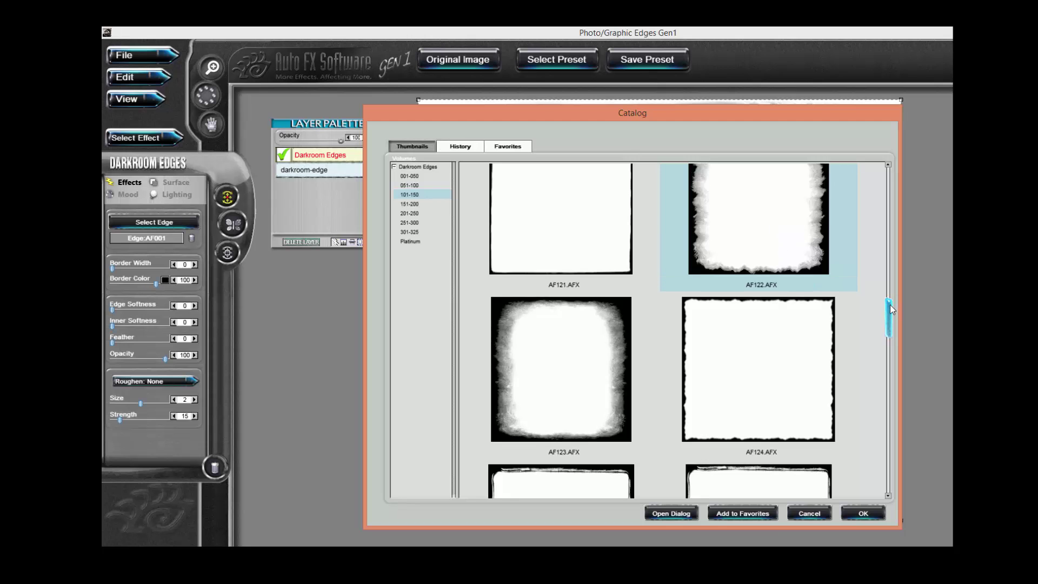
pyautogui.click(863, 514)
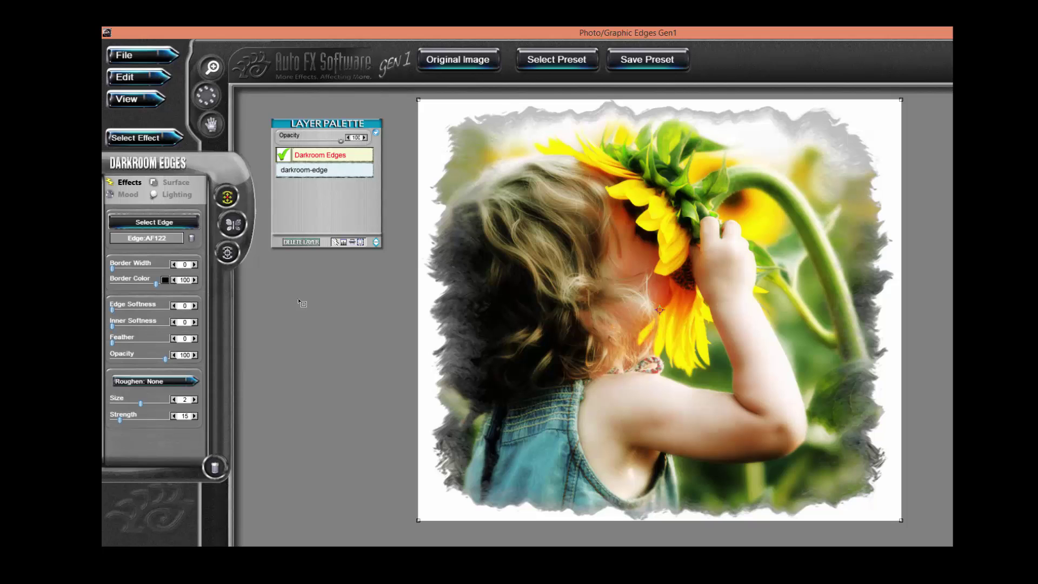
# Pick edge AF190 from the 151-200 catalog volume and apply it to the photo.
pyautogui.click(181, 222)
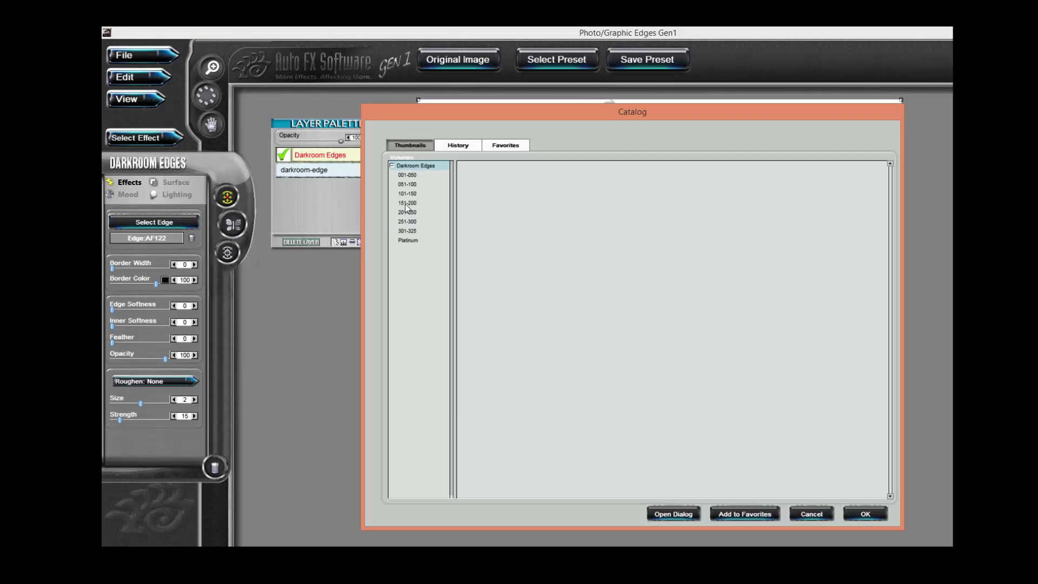
pyautogui.click(404, 203)
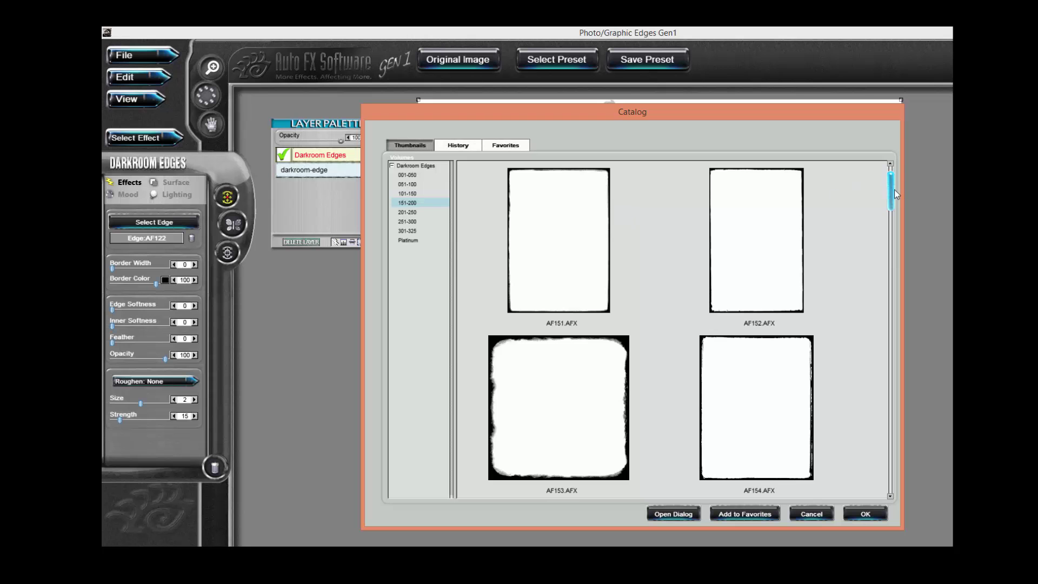
pyautogui.moveTo(894, 190); pyautogui.dragTo(897, 418)
pyautogui.click(755, 359)
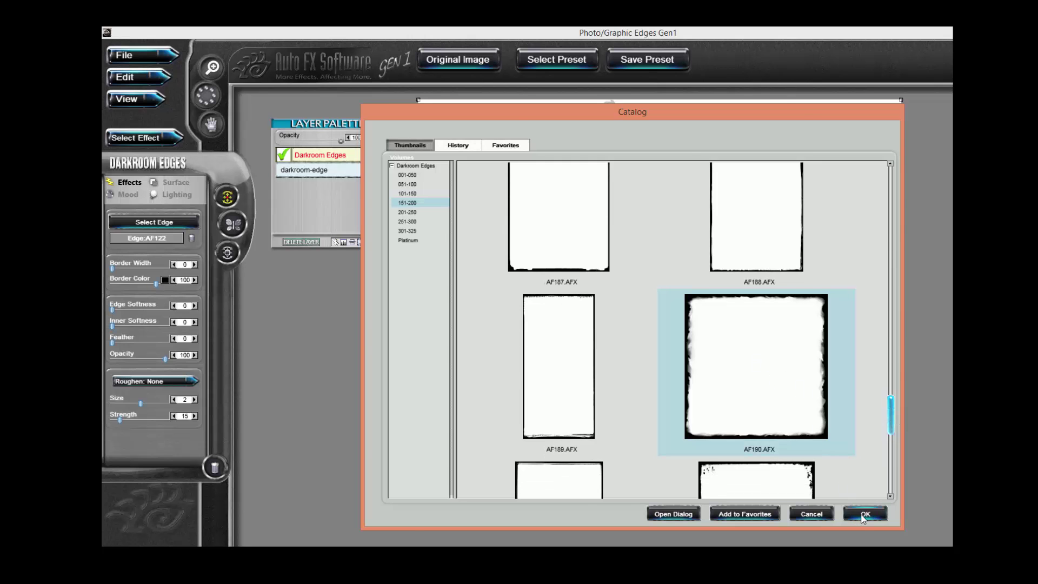
pyautogui.click(864, 514)
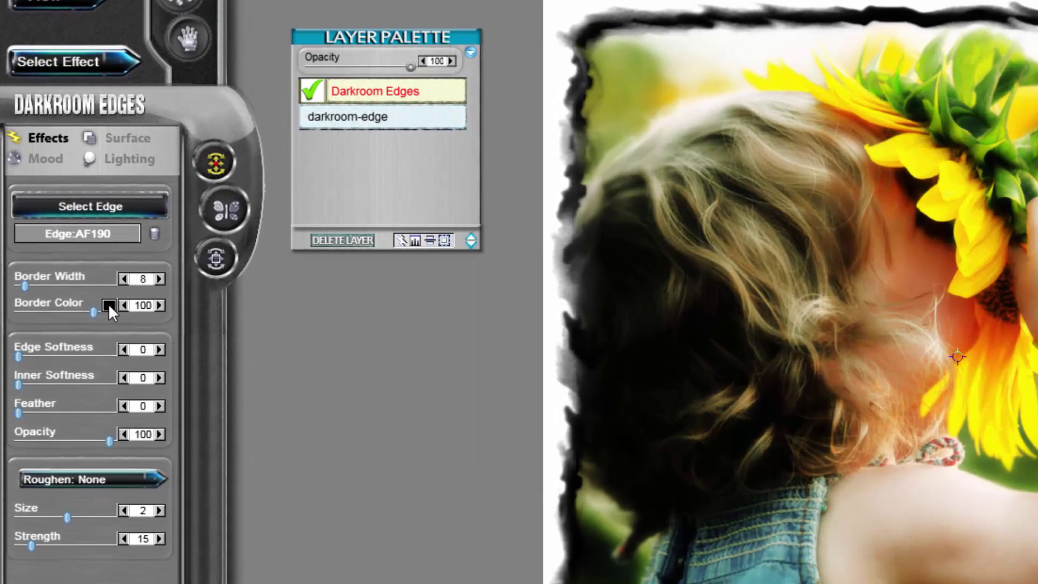
# Set the border colour to a yellow-green sampled from the sunflower leaves.
pyautogui.click(109, 306)
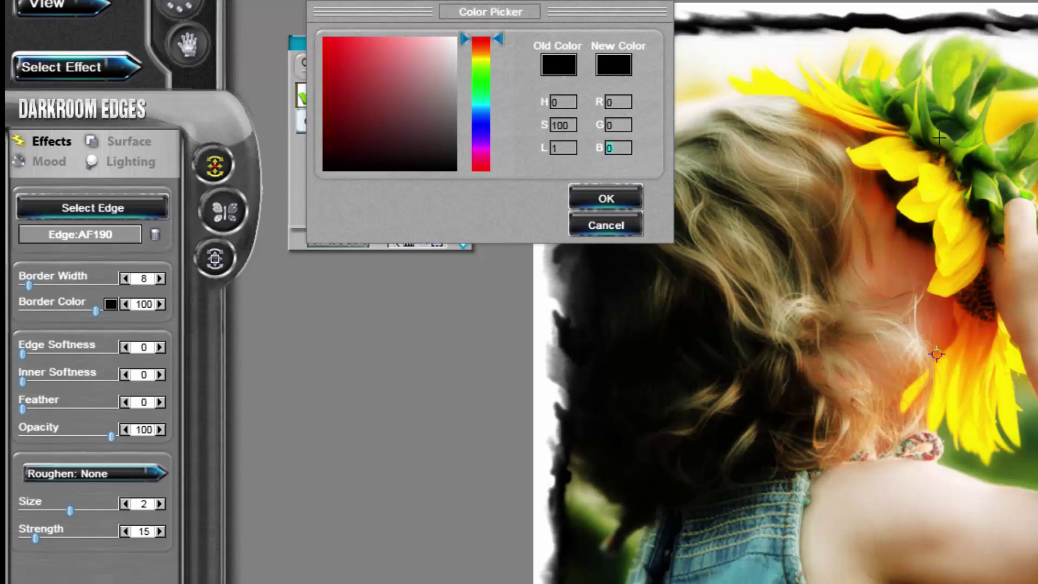
pyautogui.click(976, 137)
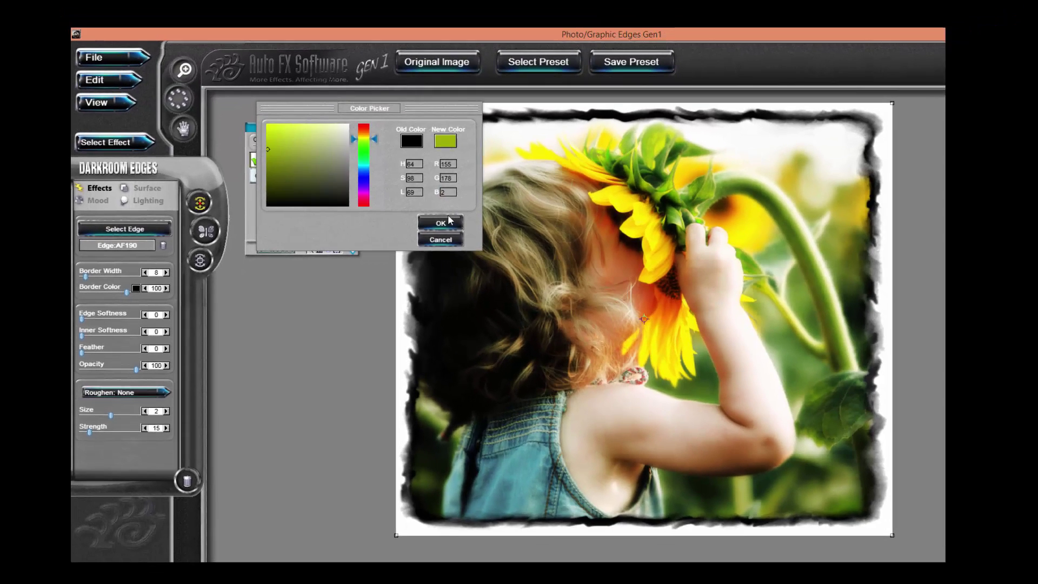
pyautogui.click(448, 220)
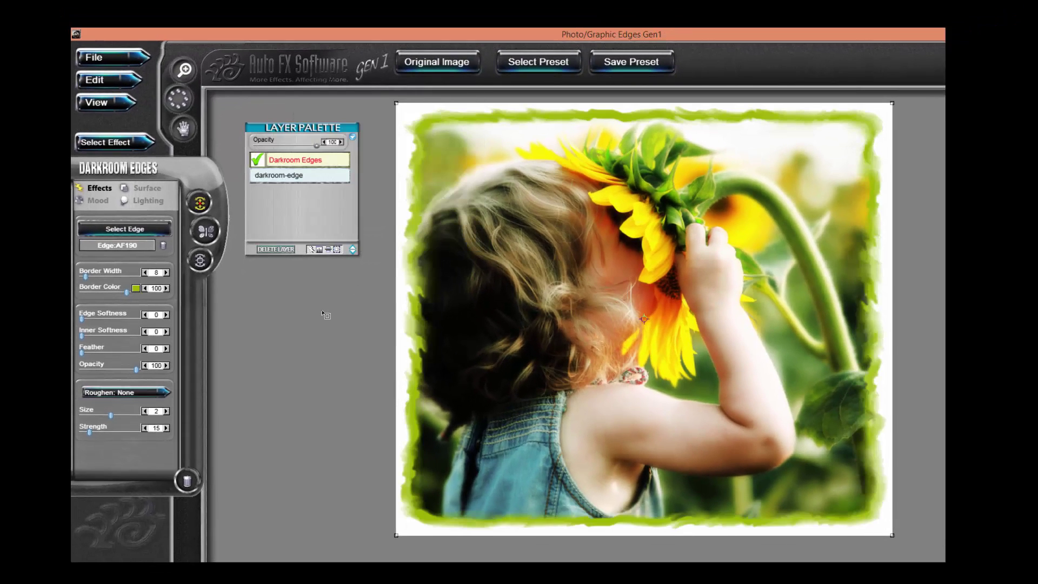
# Raise Inner Softness to 60 so the border blends softly into the photo.
pyautogui.click(92, 335)
pyautogui.click(103, 336)
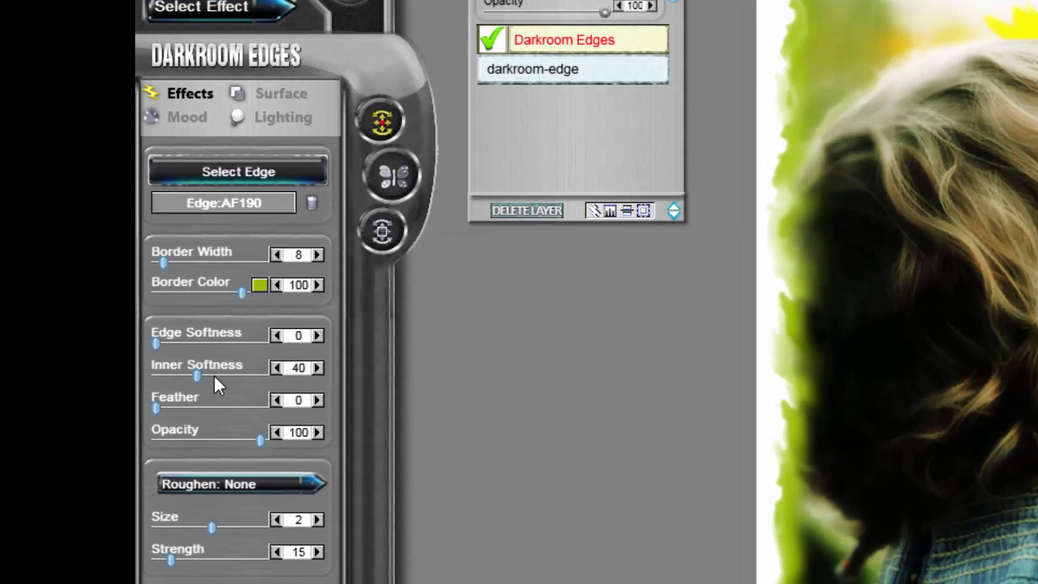
pyautogui.click(214, 375)
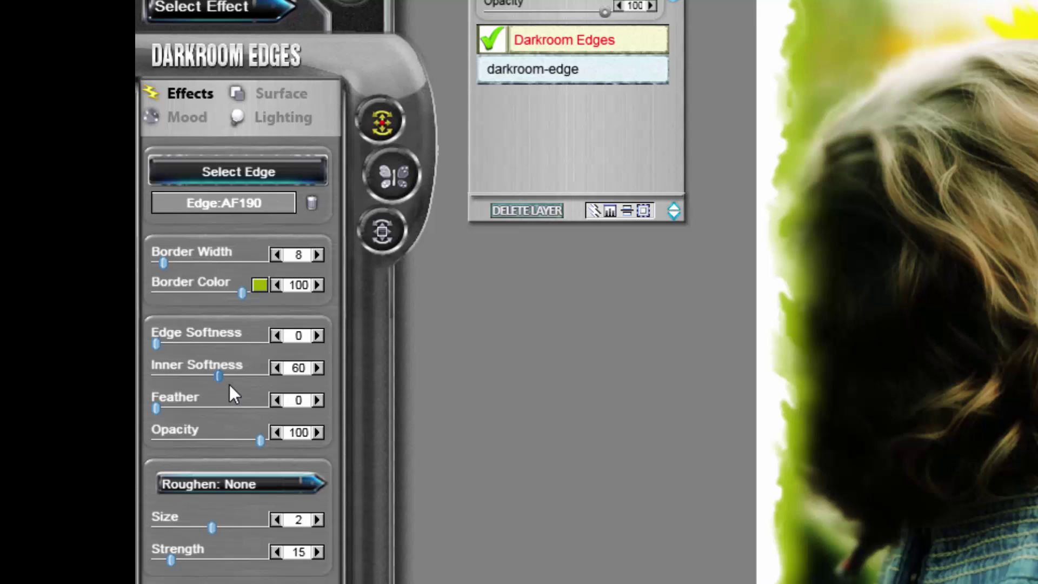
pyautogui.click(239, 372)
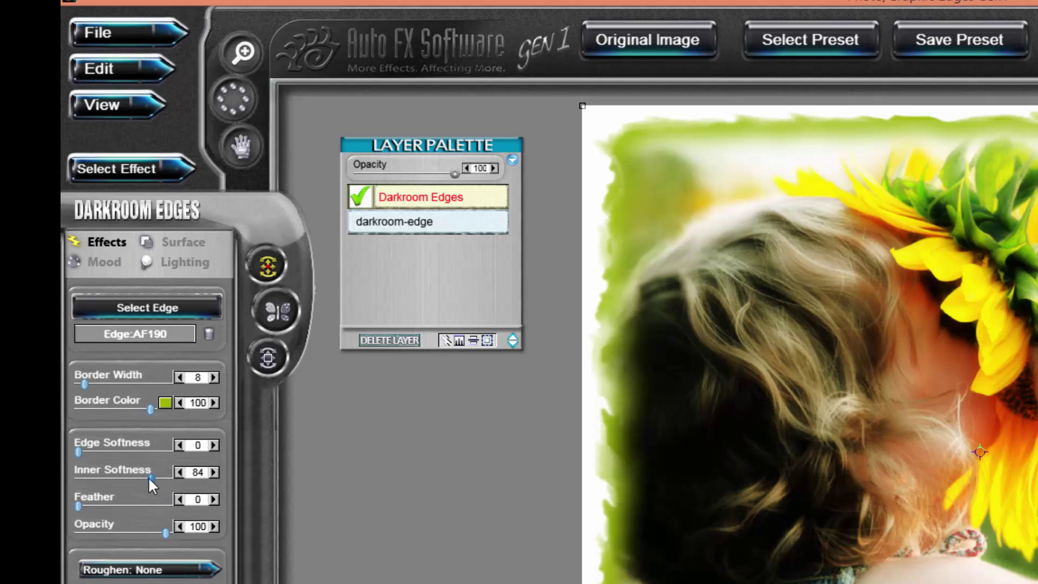
pyautogui.moveTo(149, 479); pyautogui.dragTo(61, 491)
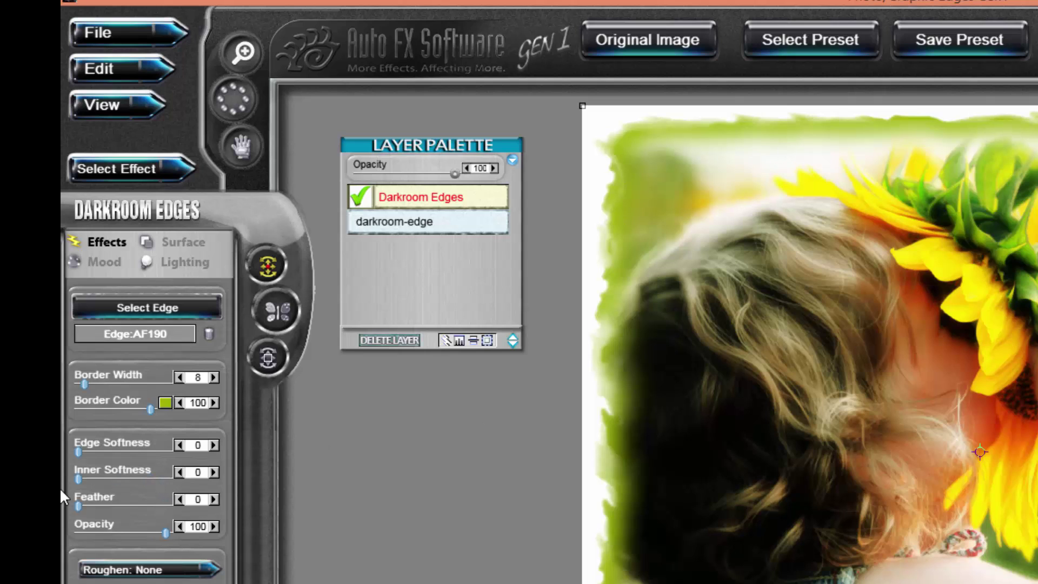
pyautogui.click(108, 452)
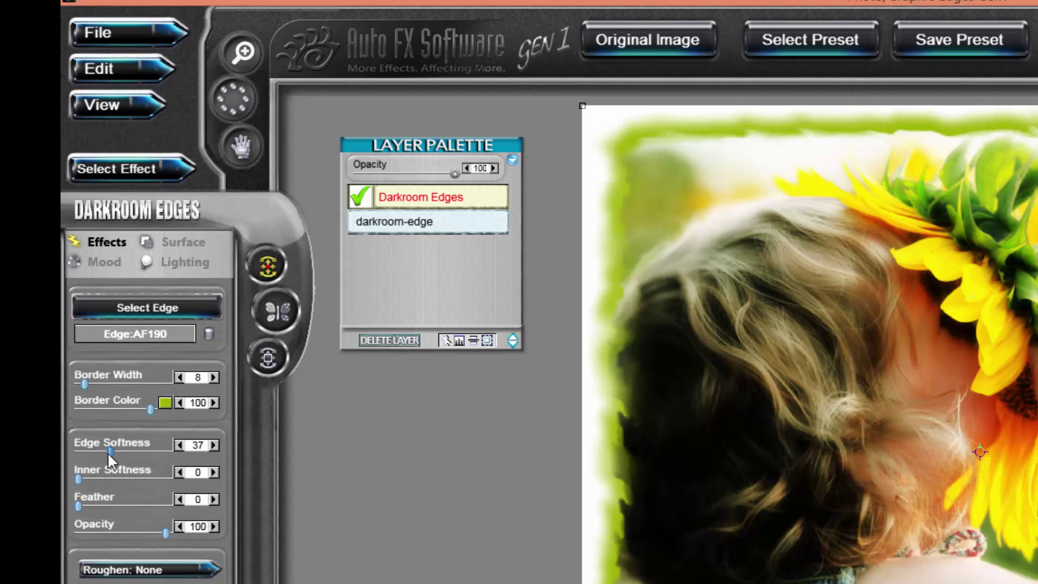
pyautogui.click(141, 450)
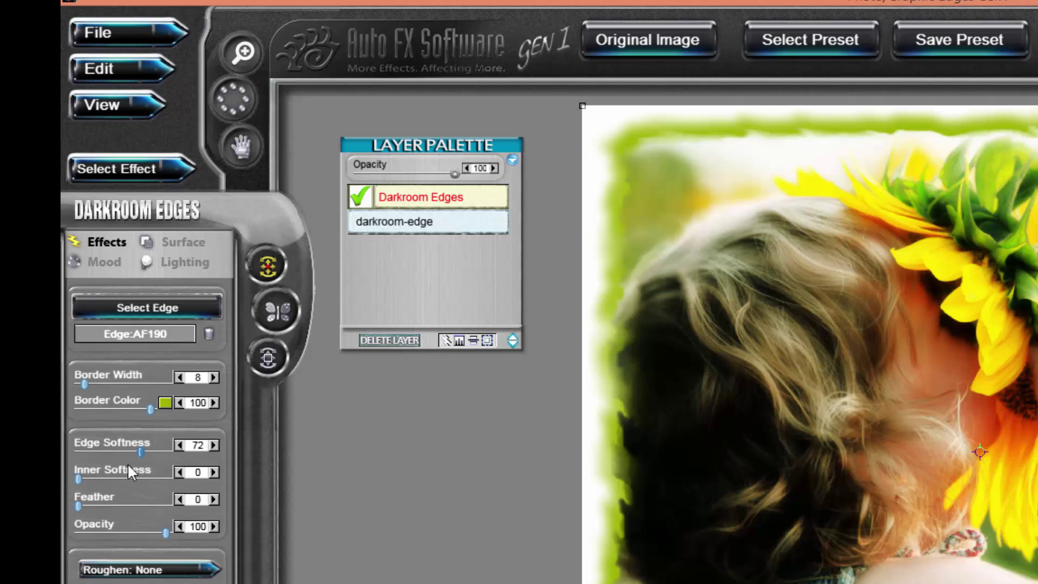
pyautogui.click(82, 449)
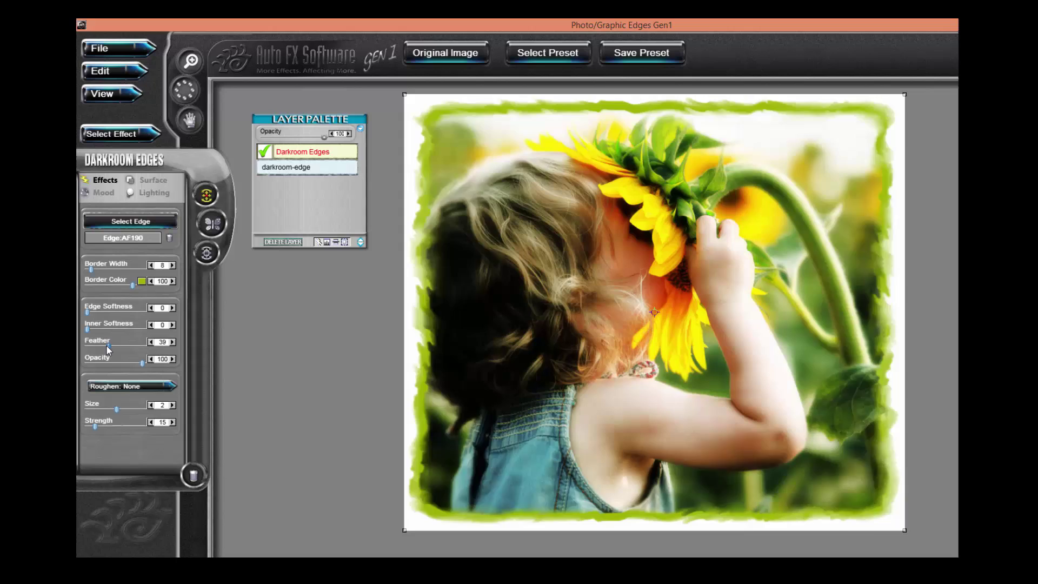
pyautogui.click(107, 403)
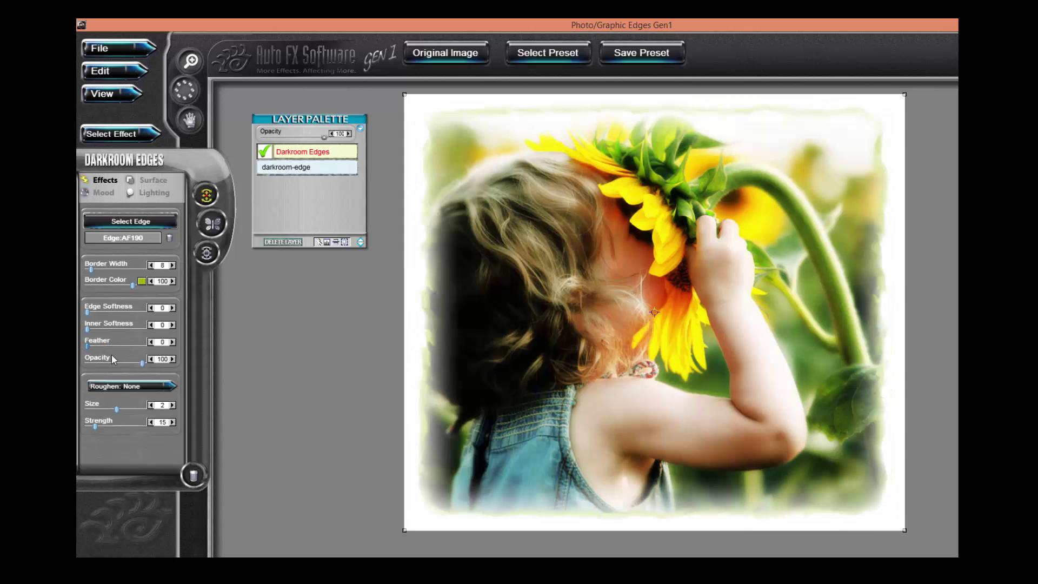
pyautogui.click(116, 362)
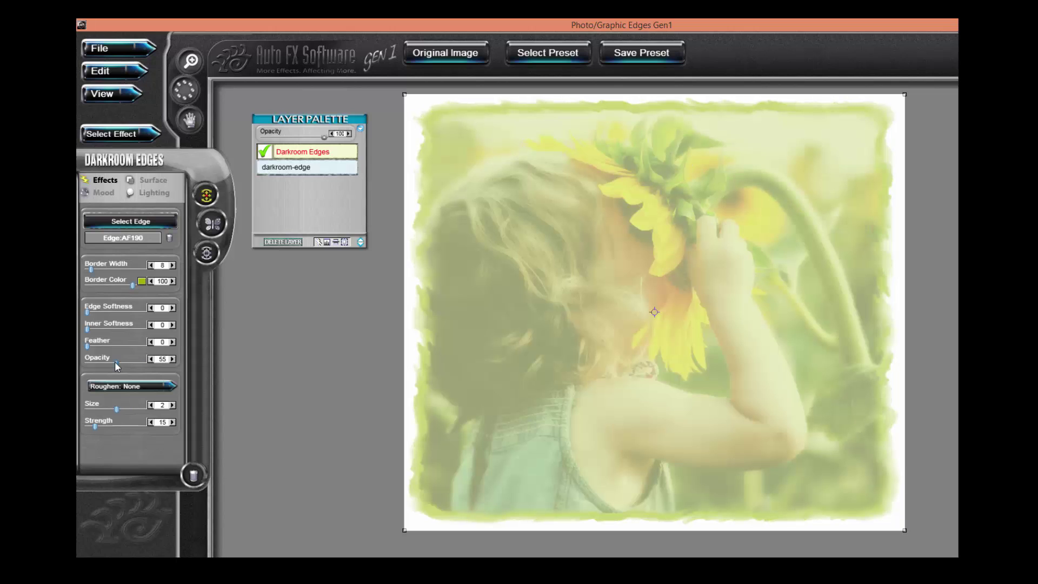
pyautogui.click(137, 363)
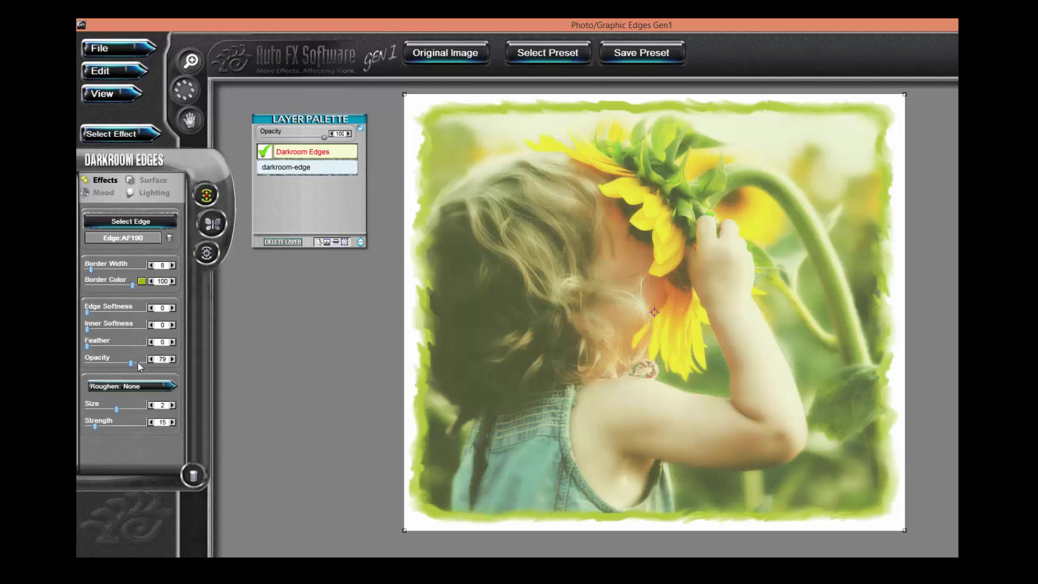
pyautogui.click(141, 363)
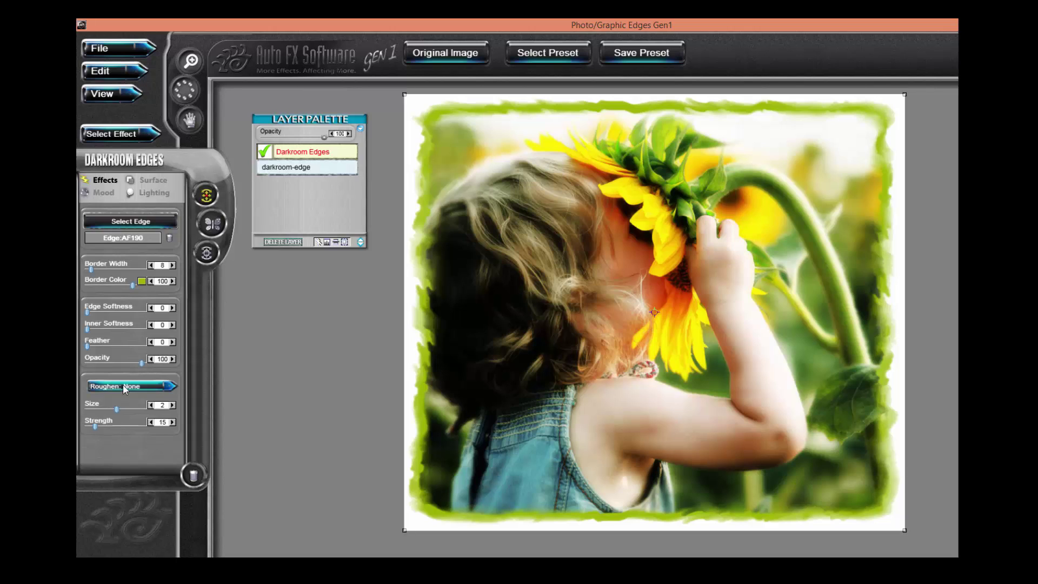
pyautogui.click(138, 387)
pyautogui.click(186, 447)
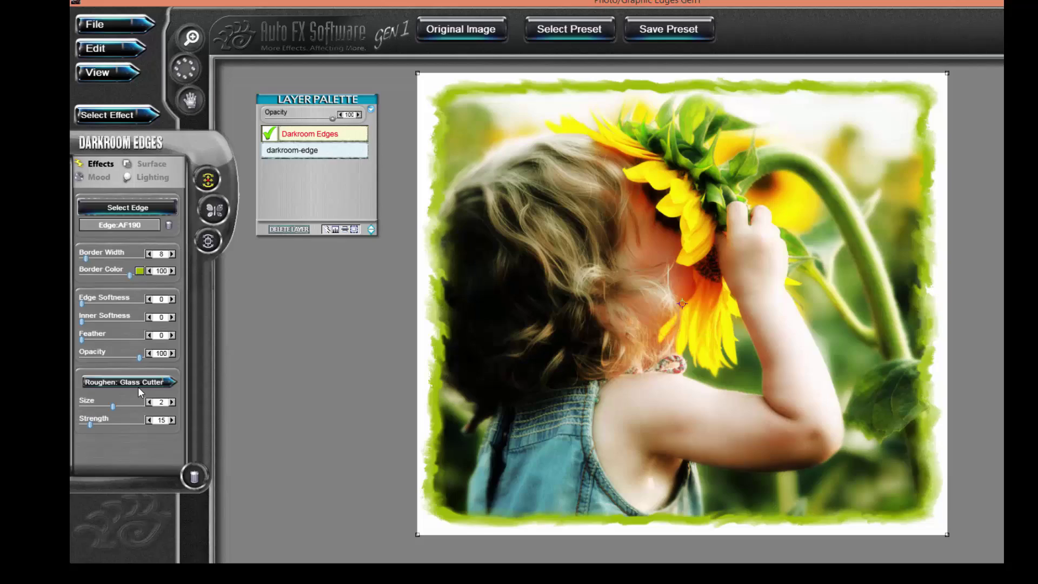
pyautogui.click(138, 387)
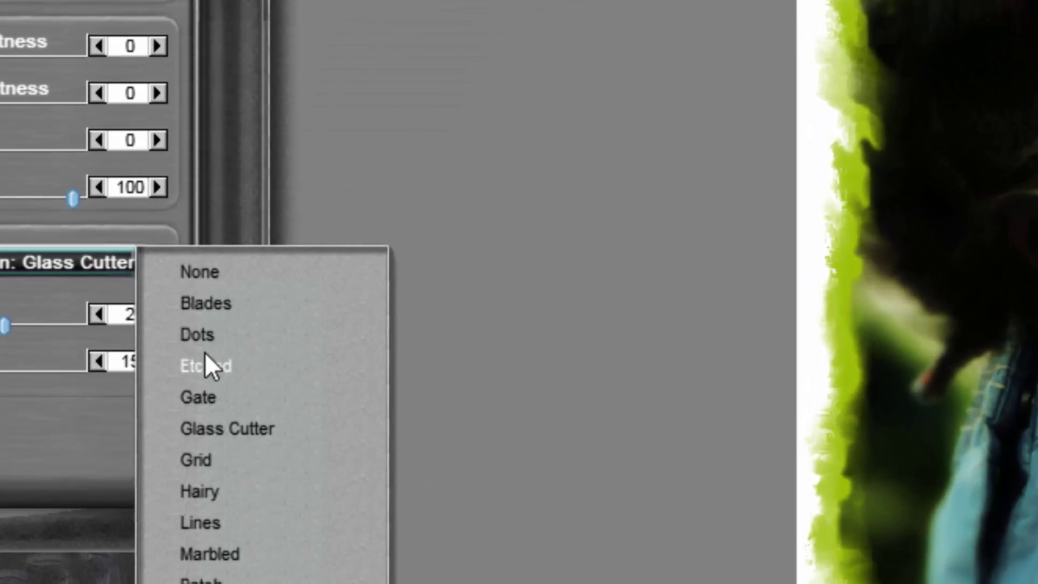
pyautogui.click(189, 416)
pyautogui.click(90, 262)
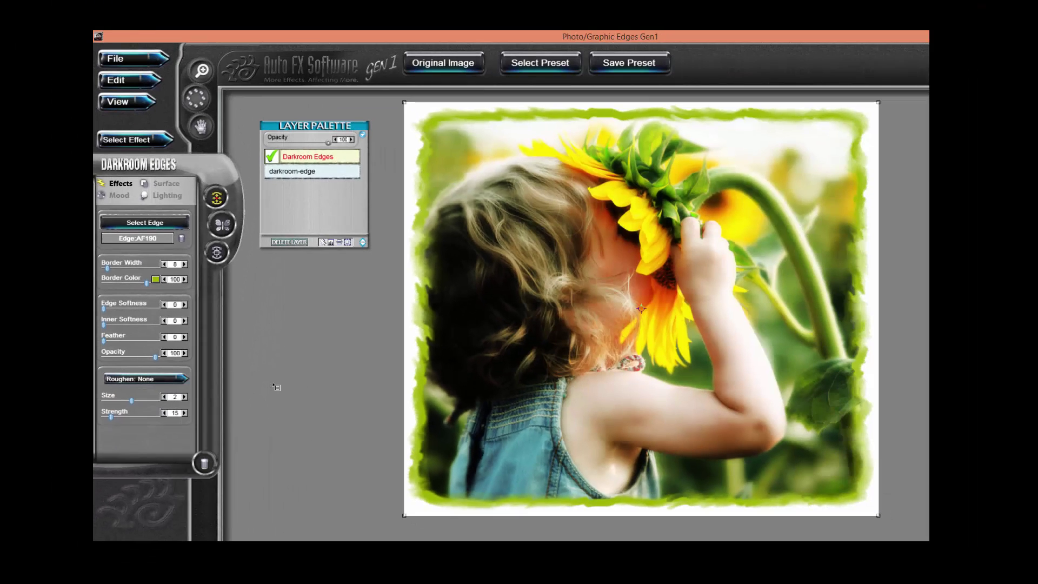
# Recolour the AF190 border with a dark brown sampled from the photo.
pyautogui.click(155, 279)
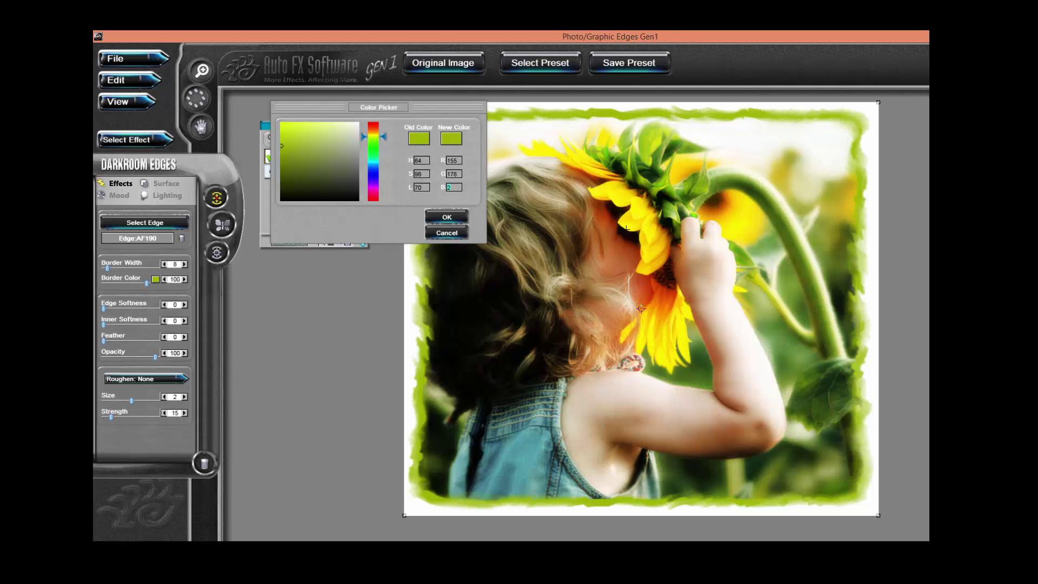
pyautogui.click(723, 447)
pyautogui.click(447, 217)
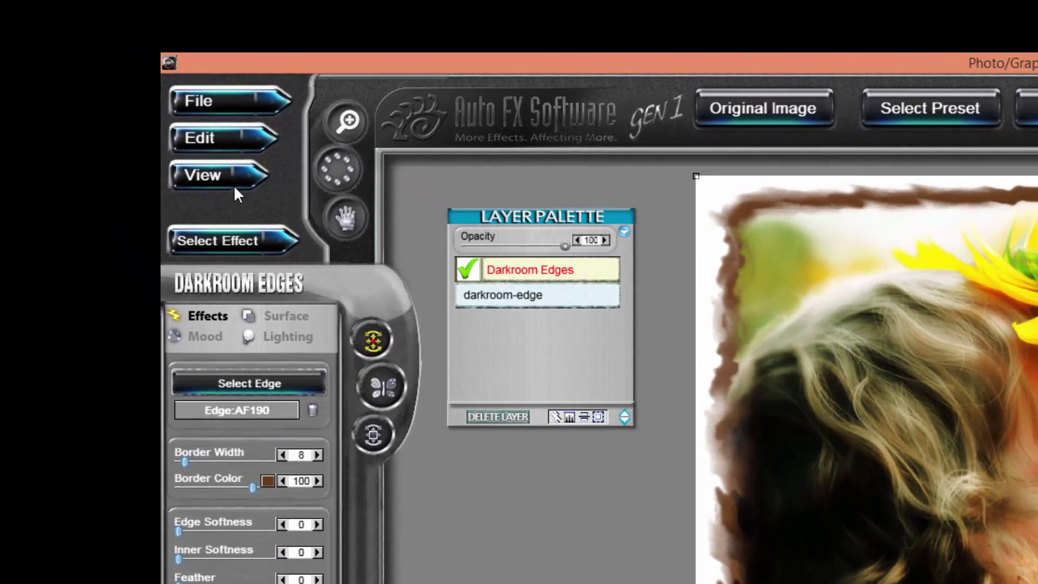
# Preview the photo on a black background, after briefly trying the colour background.
pyautogui.click(121, 102)
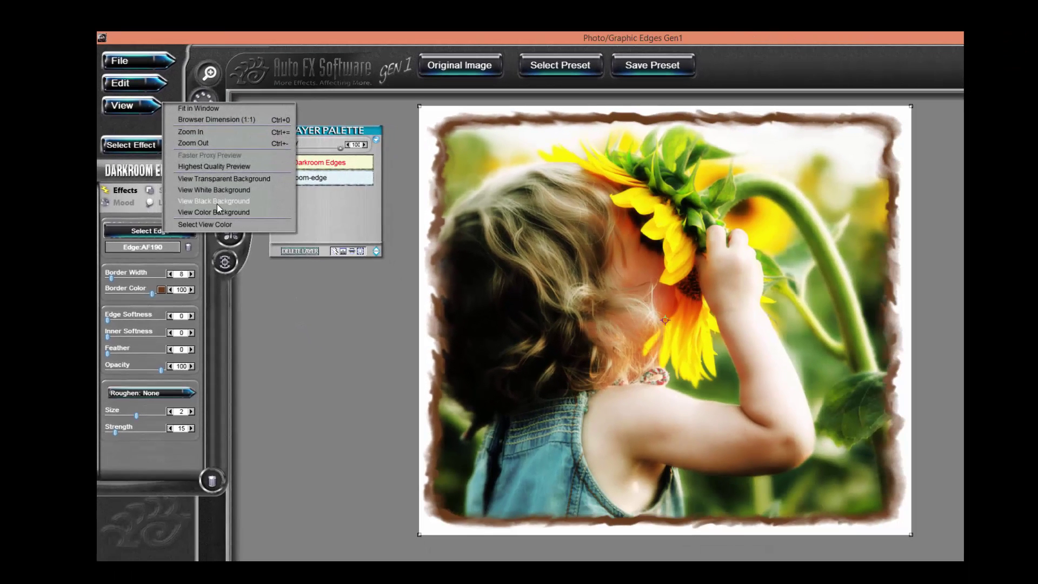
pyautogui.click(216, 204)
pyautogui.click(122, 106)
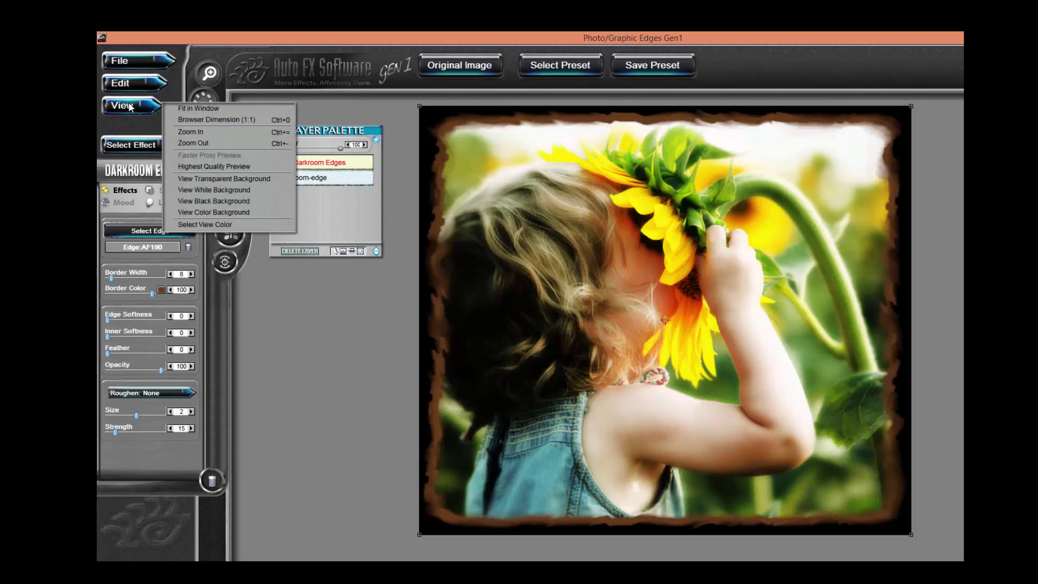
pyautogui.click(225, 212)
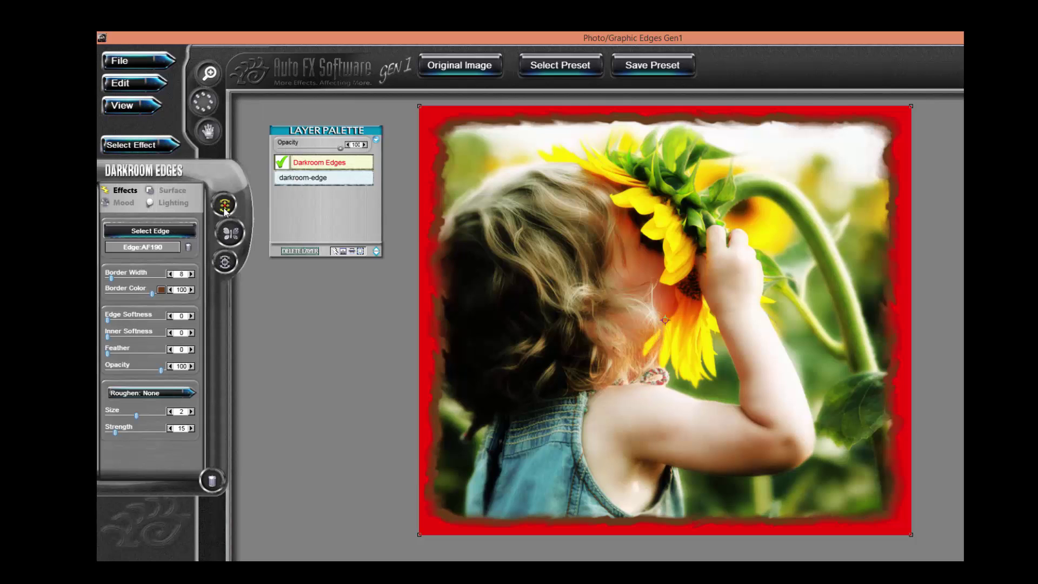
pyautogui.click(123, 106)
pyautogui.click(225, 205)
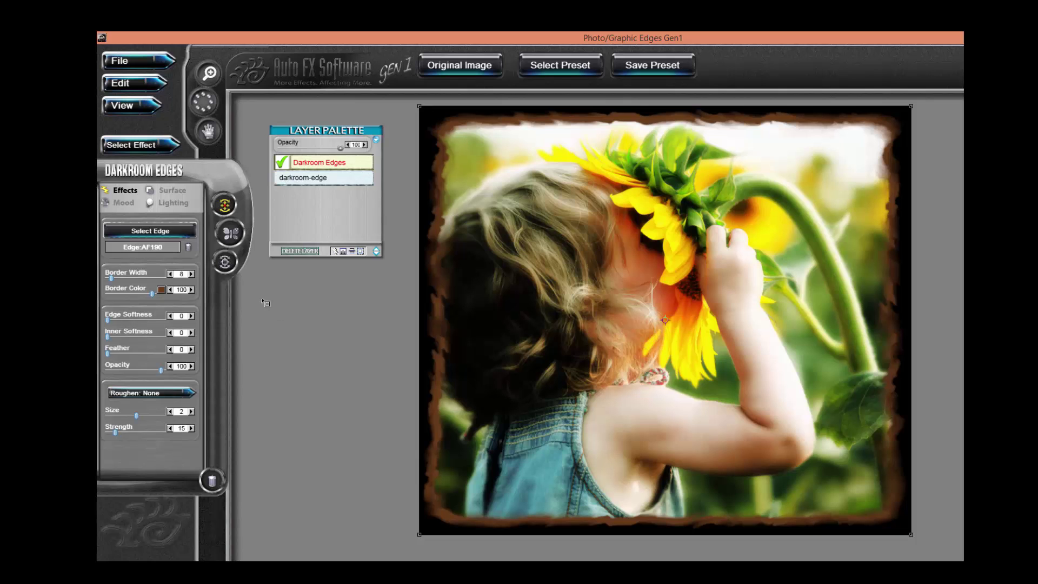
pyautogui.click(184, 173)
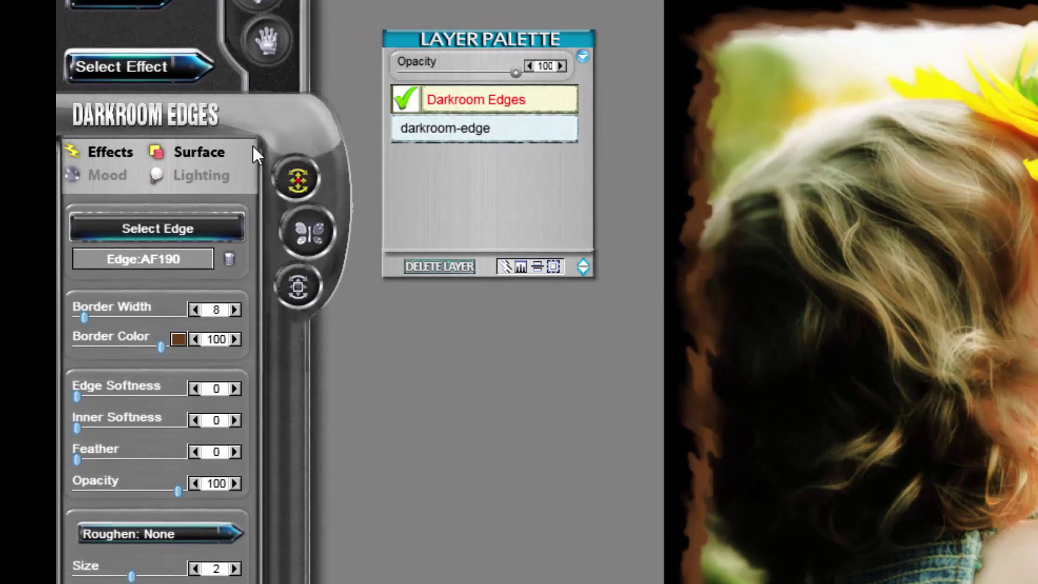
pyautogui.click(203, 153)
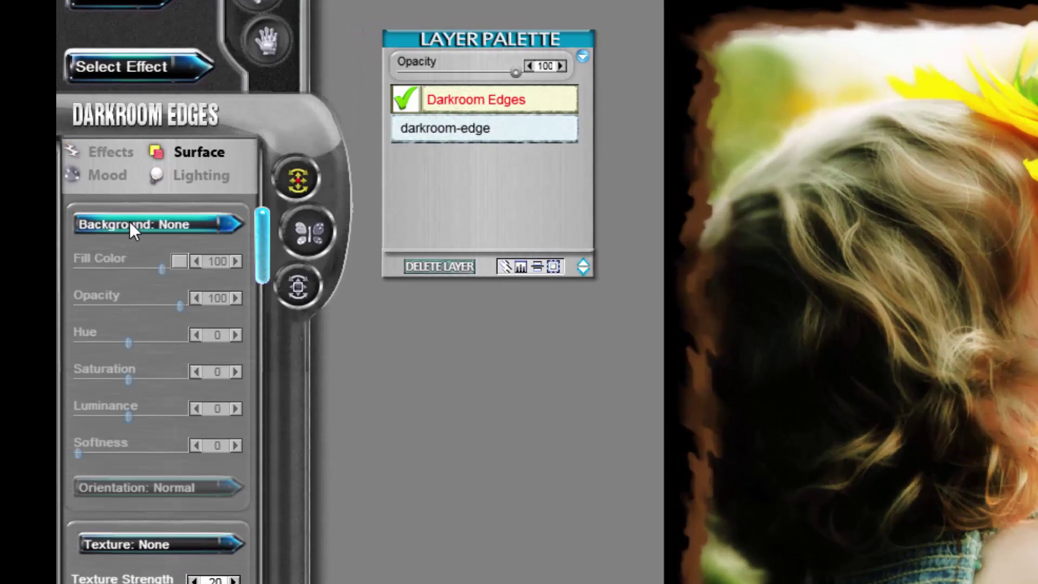
pyautogui.click(150, 226)
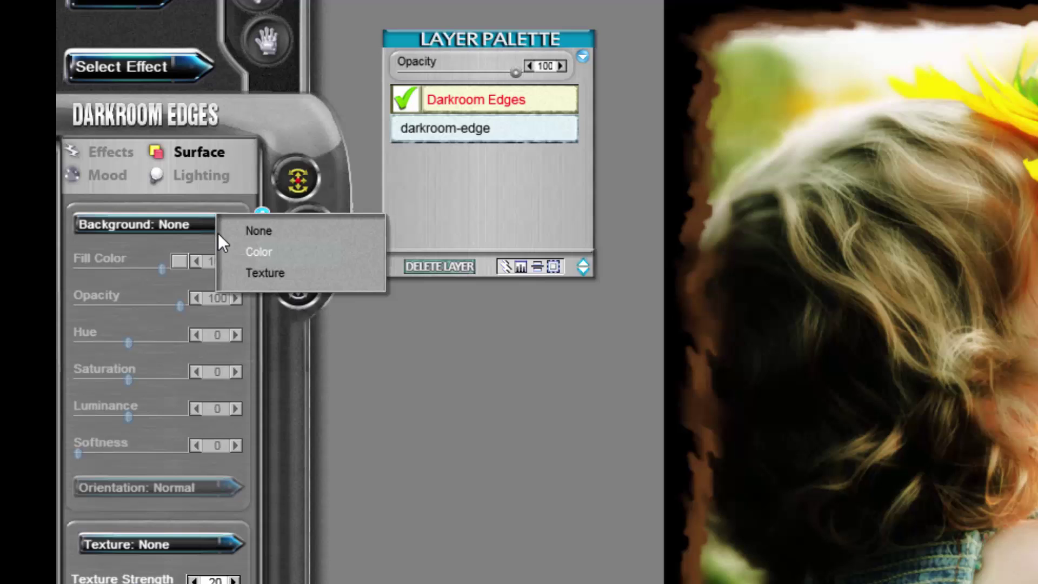
pyautogui.click(105, 176)
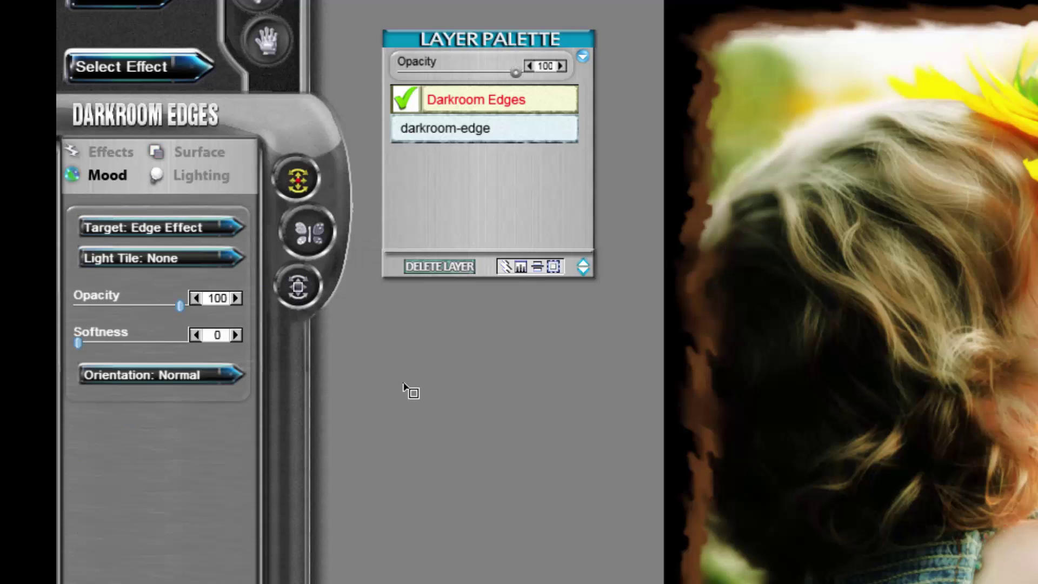
pyautogui.click(198, 177)
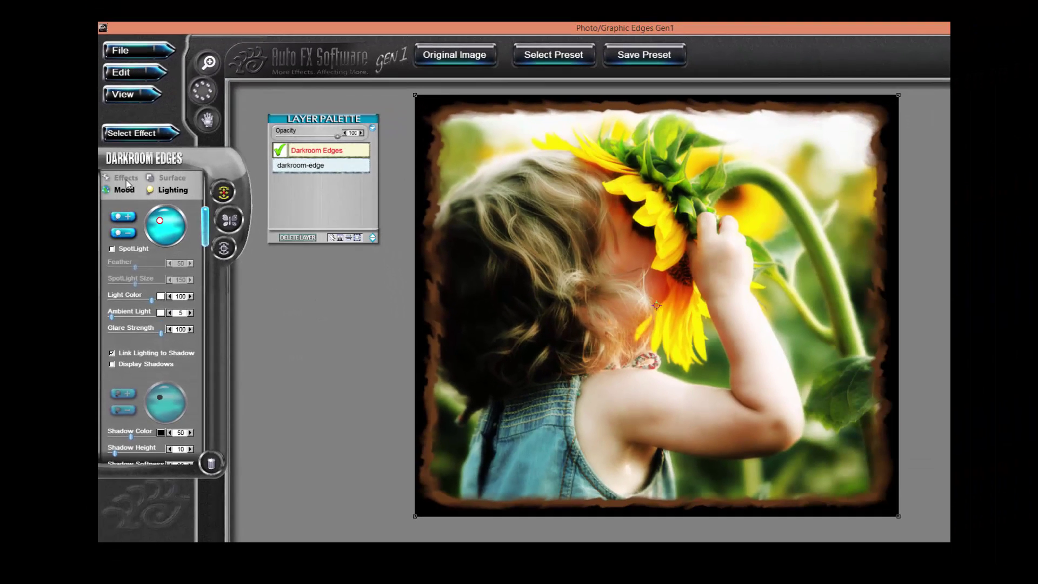
pyautogui.click(126, 179)
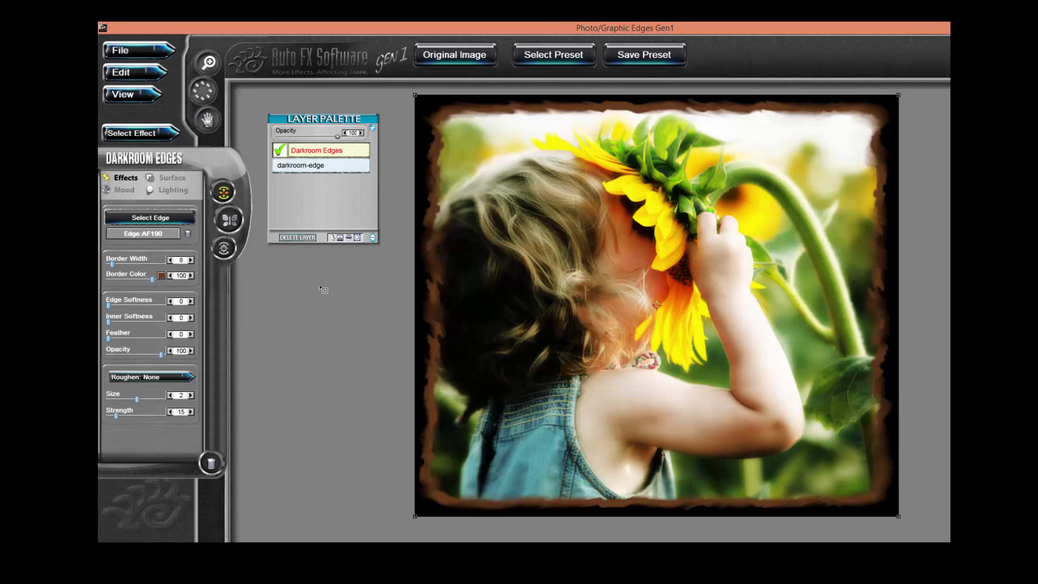